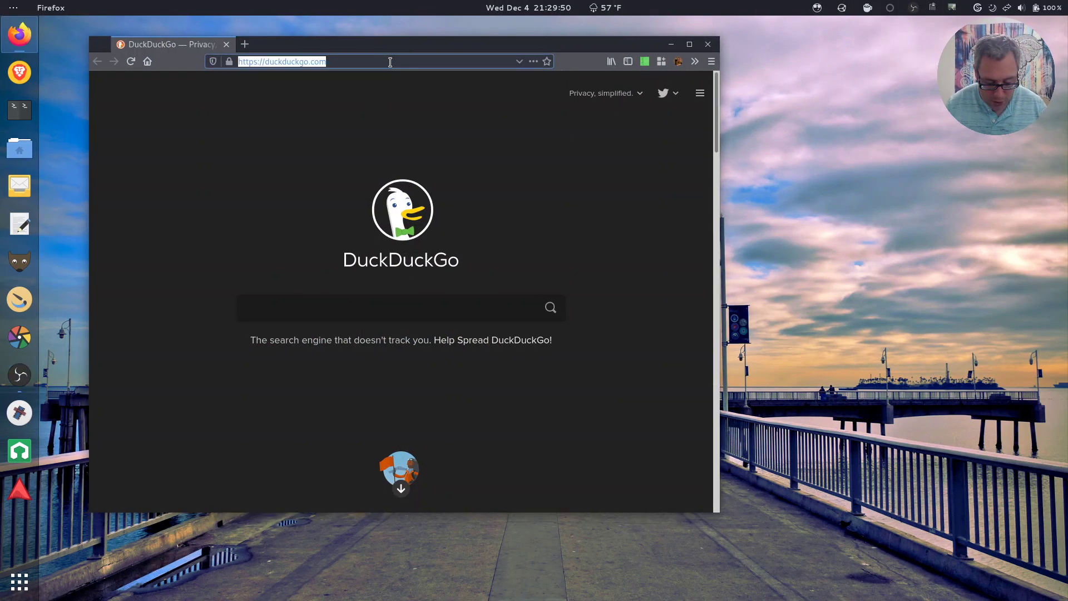
{"action": "type", "text": "aboutL"}
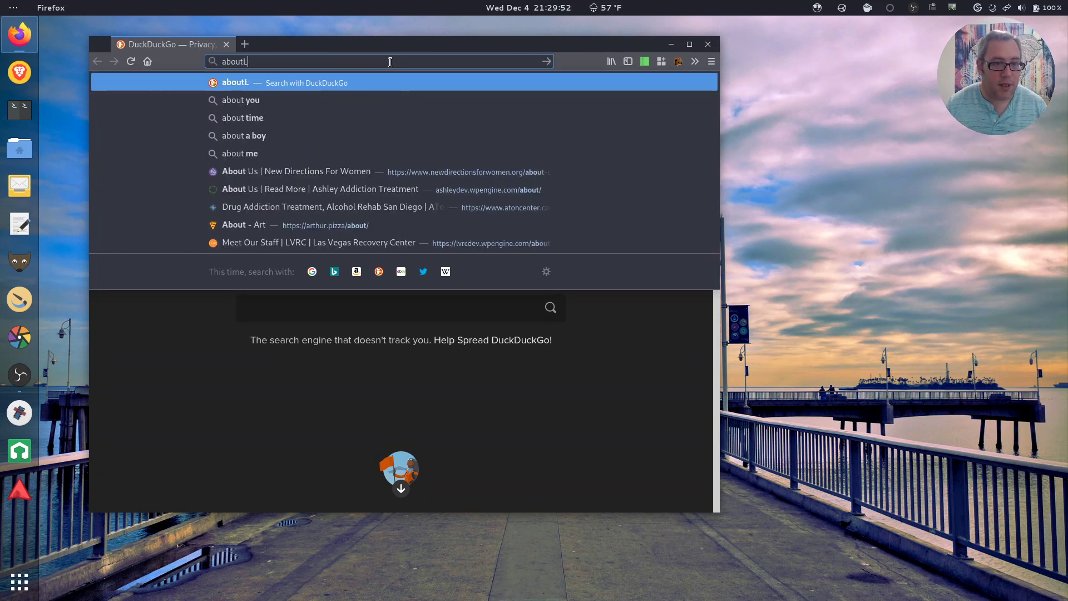
Open about:config past the risk warning, filter preferences to 'picture', then return to DuckDuckGo.
{"action": "key", "text": "BackSpace"}
{"action": "type", "text": ":config"}
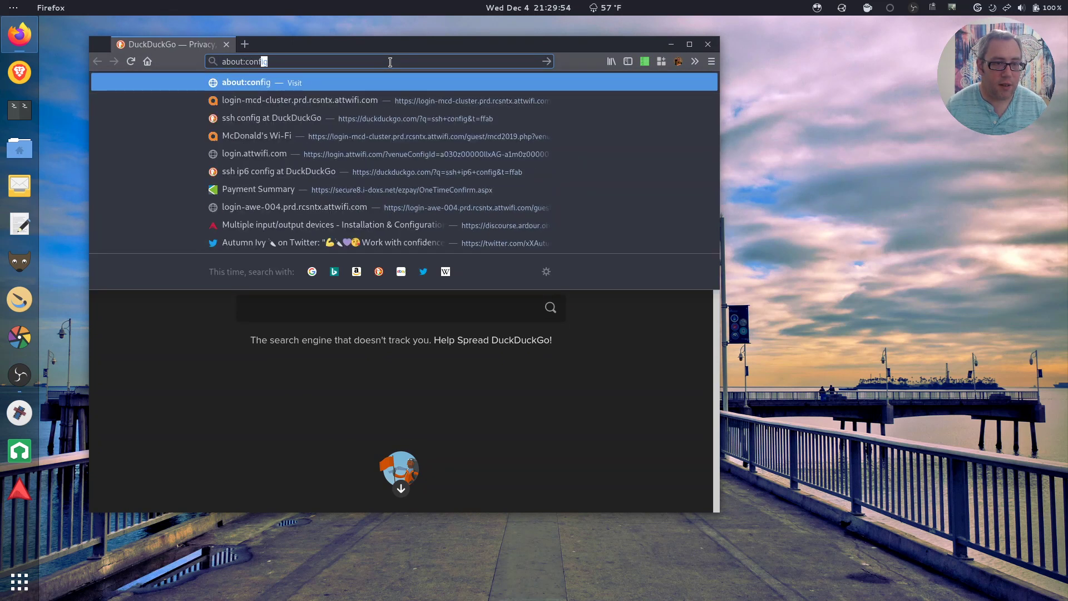
{"action": "key", "text": "Return"}
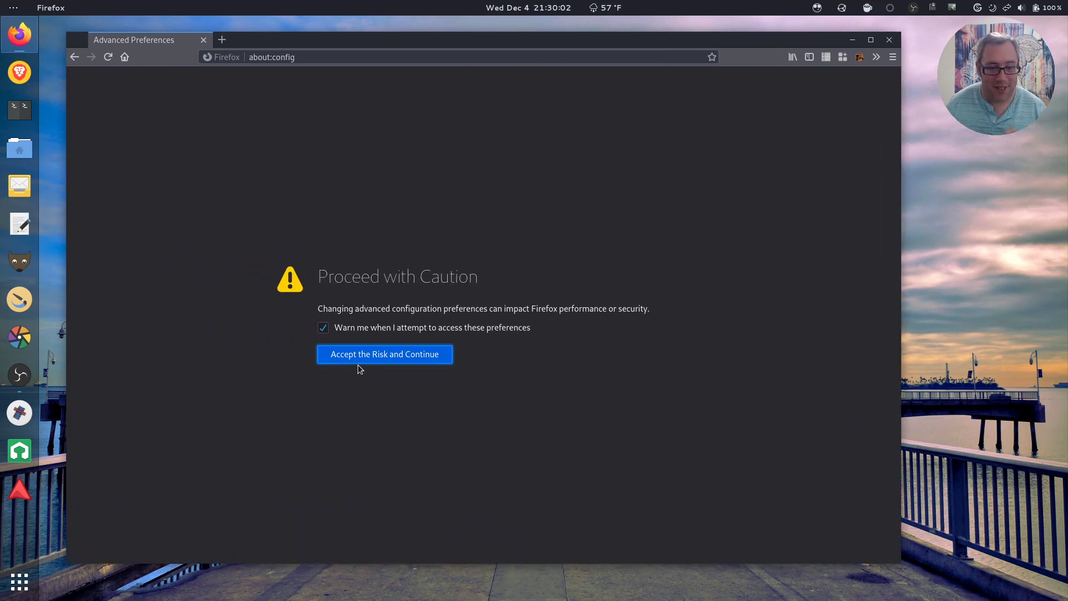
{"action": "left_click", "coordinate": [359, 359]}
{"action": "left_click", "coordinate": [488, 112]}
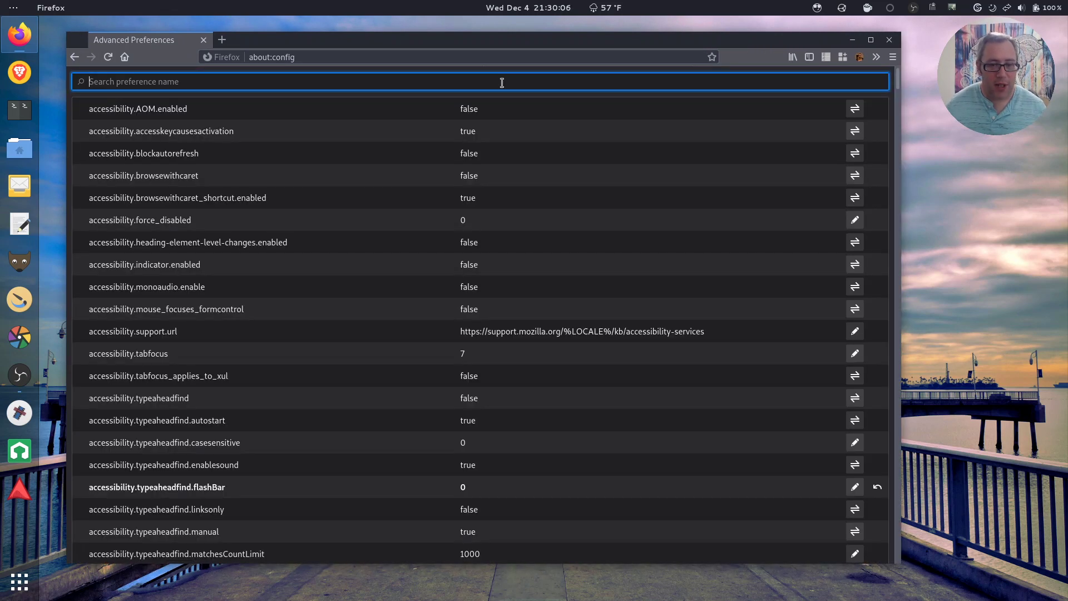
{"action": "type", "text": "picu"}
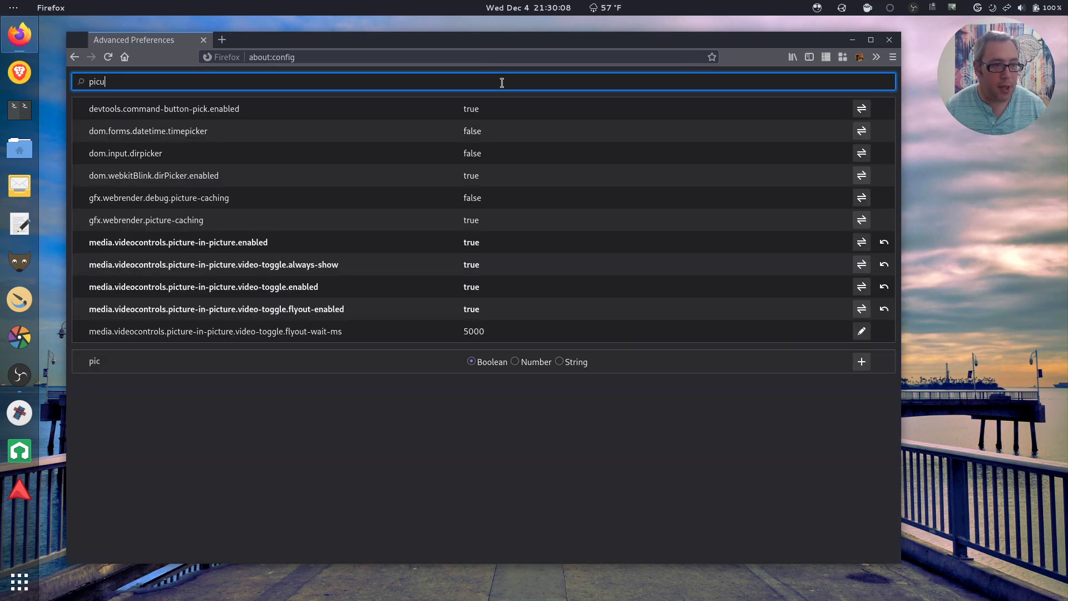
{"action": "key", "text": "BackSpace"}
{"action": "type", "text": "ture"}
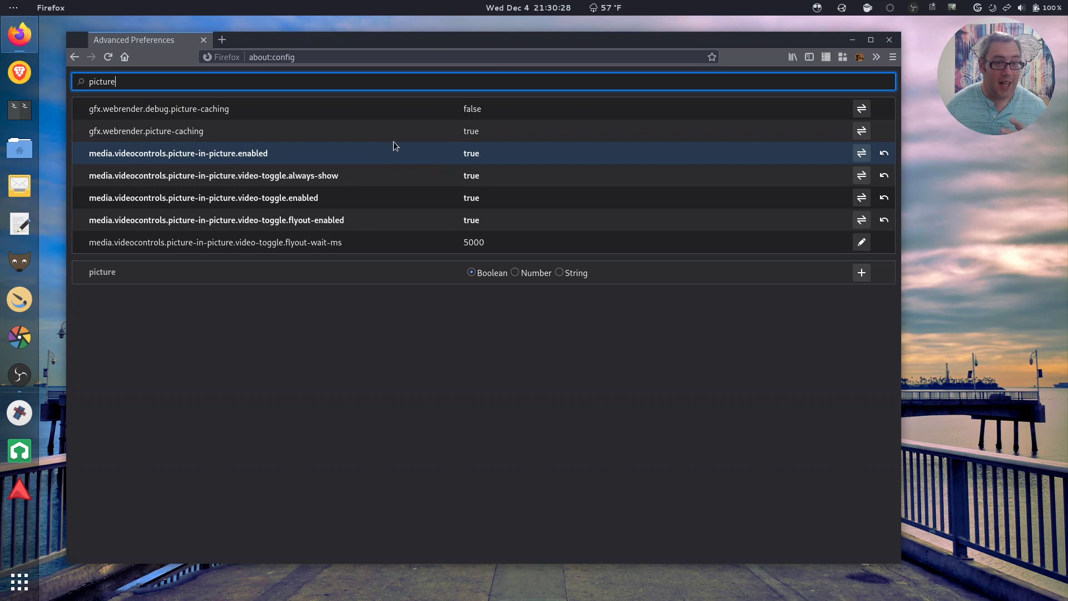
{"action": "left_click", "coordinate": [125, 57]}
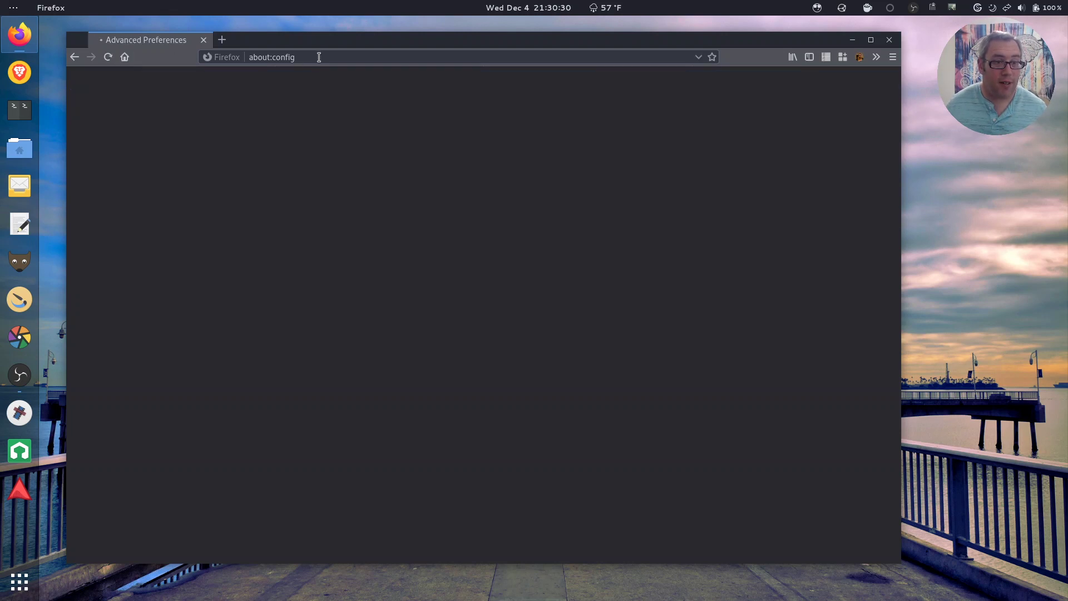
Go to disneyplus.com and open the One Day at Disney movie page.
{"action": "left_click", "coordinate": [347, 58]}
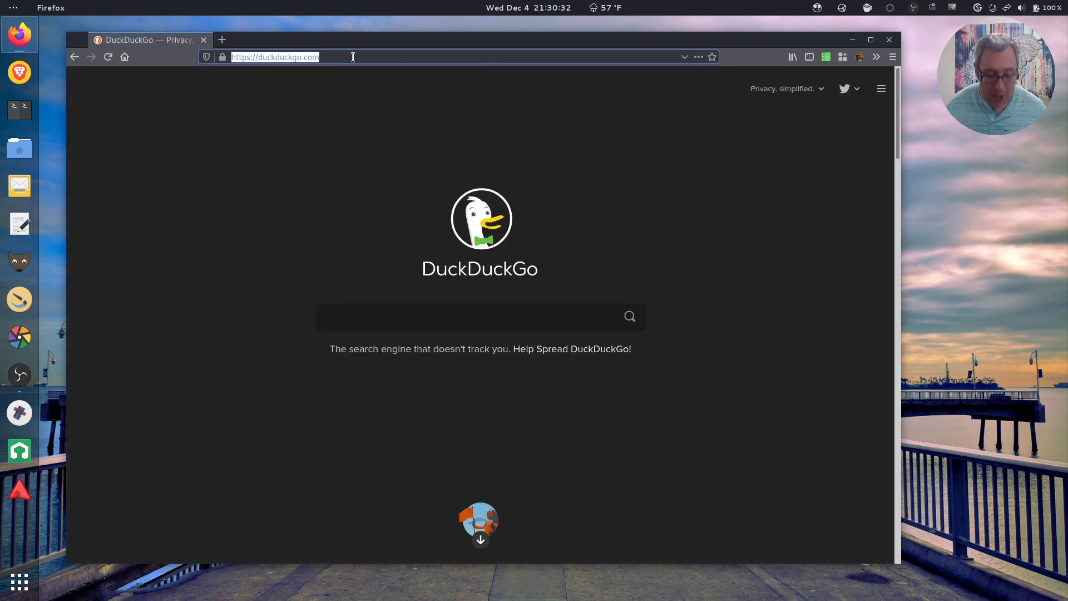
{"action": "type", "text": "disneyplus.com/"}
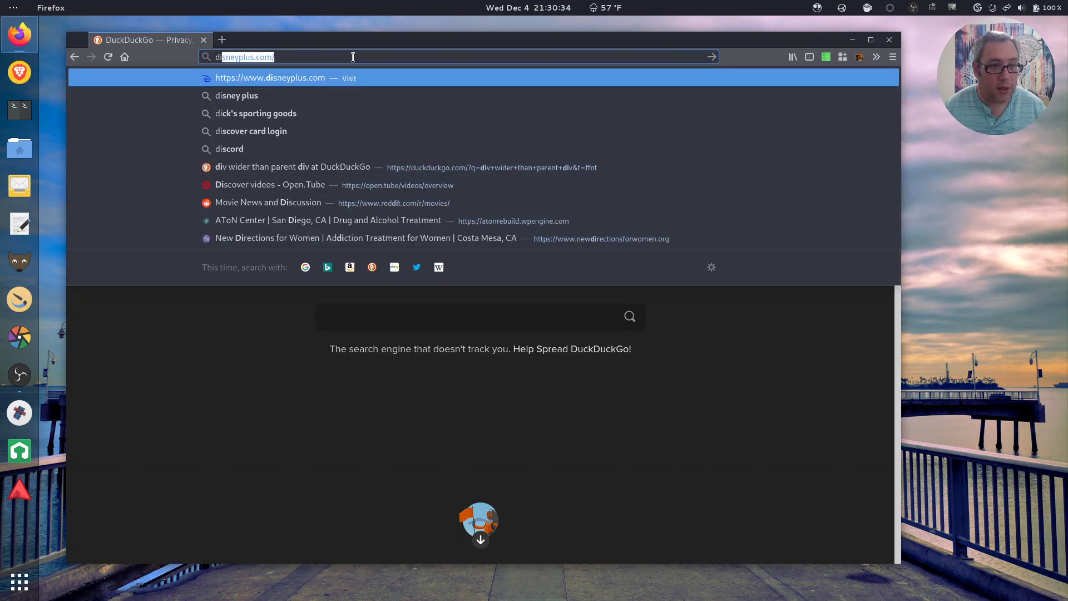
{"action": "key", "text": "Return"}
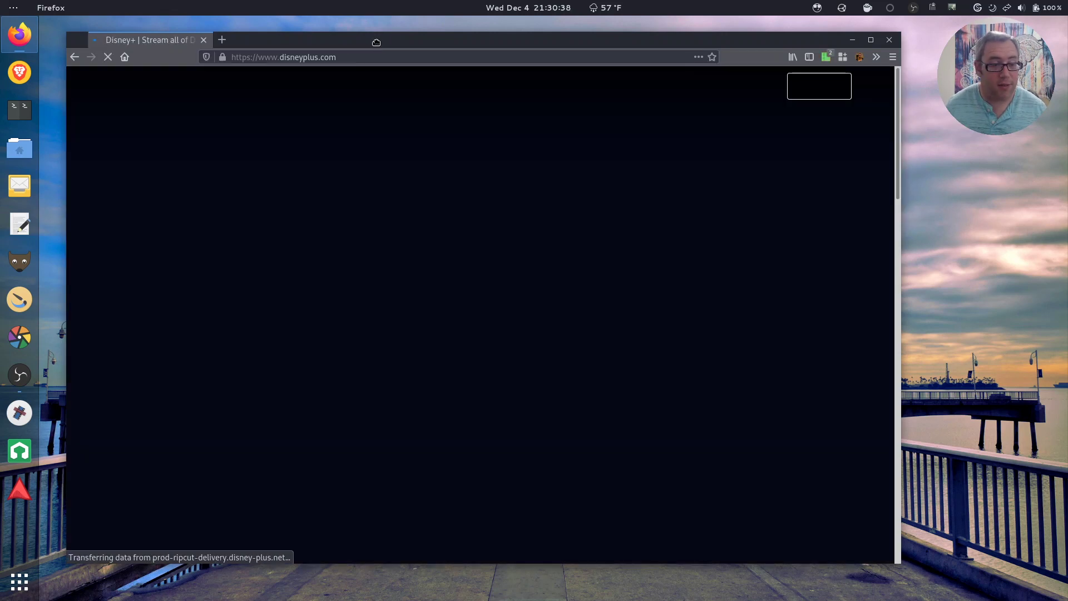
{"action": "left_click_drag", "start_coordinate": [376, 42], "coordinate": [371, 35]}
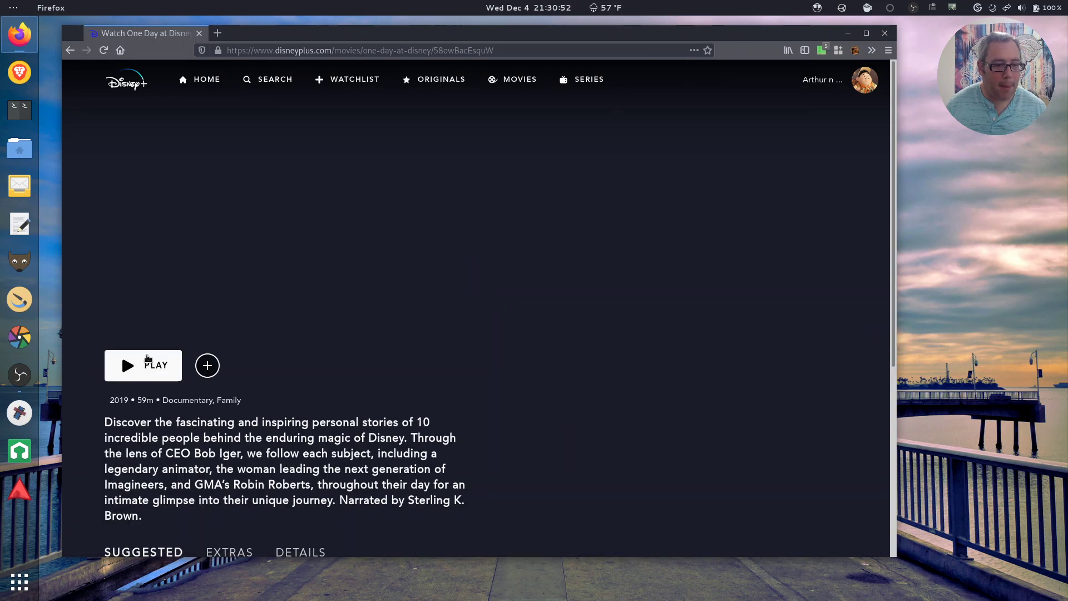
{"action": "left_click", "coordinate": [121, 357]}
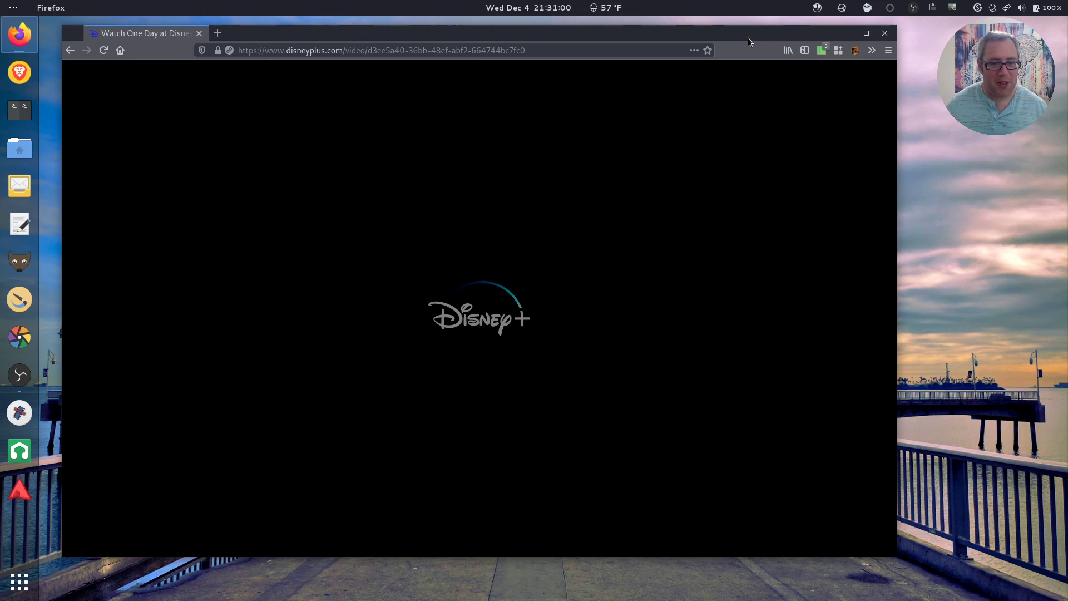
Play One Day at Disney, pop it into picture-in-picture, and nudge the floating window.
{"action": "left_click", "coordinate": [577, 48]}
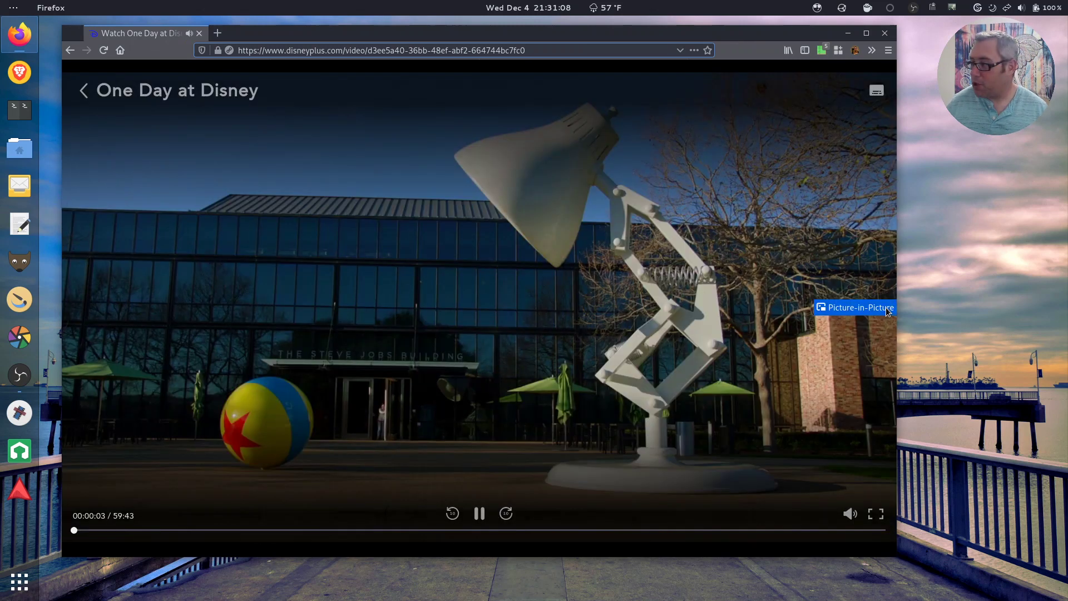
{"action": "left_click", "coordinate": [880, 307]}
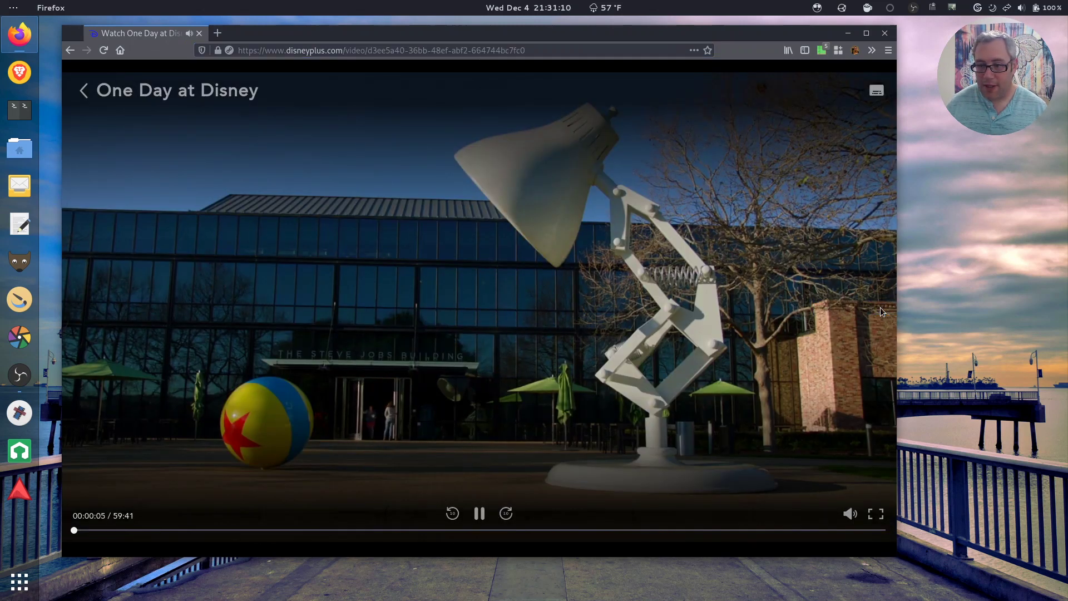
{"action": "left_click_drag", "start_coordinate": [835, 412], "coordinate": [757, 378]}
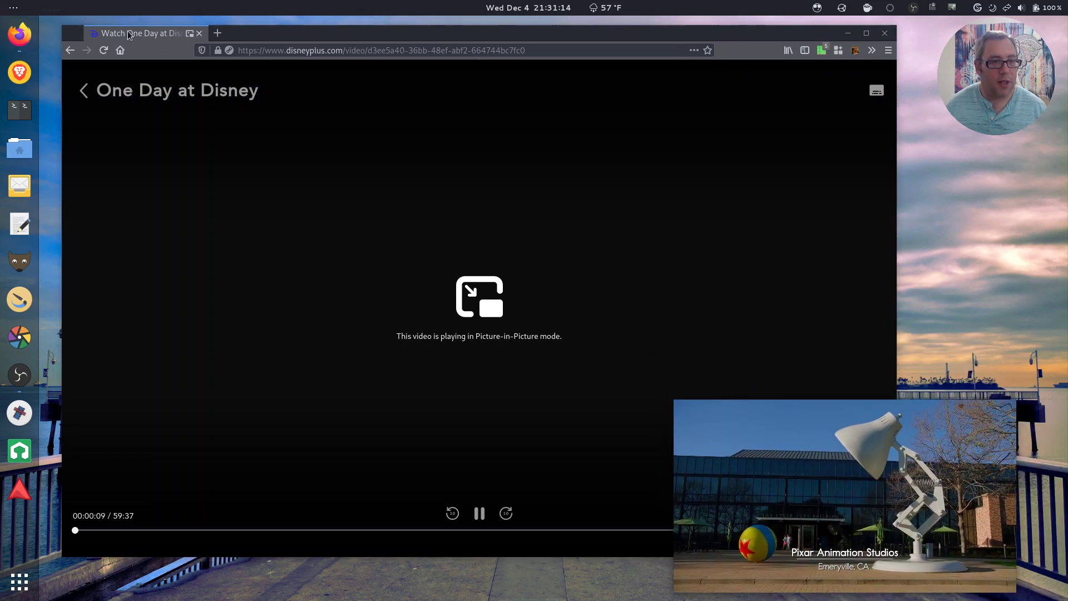
{"action": "left_click", "coordinate": [152, 84]}
Reload the Disney+ movie tab, then mute and unmute it.
{"action": "right_click", "coordinate": [146, 33]}
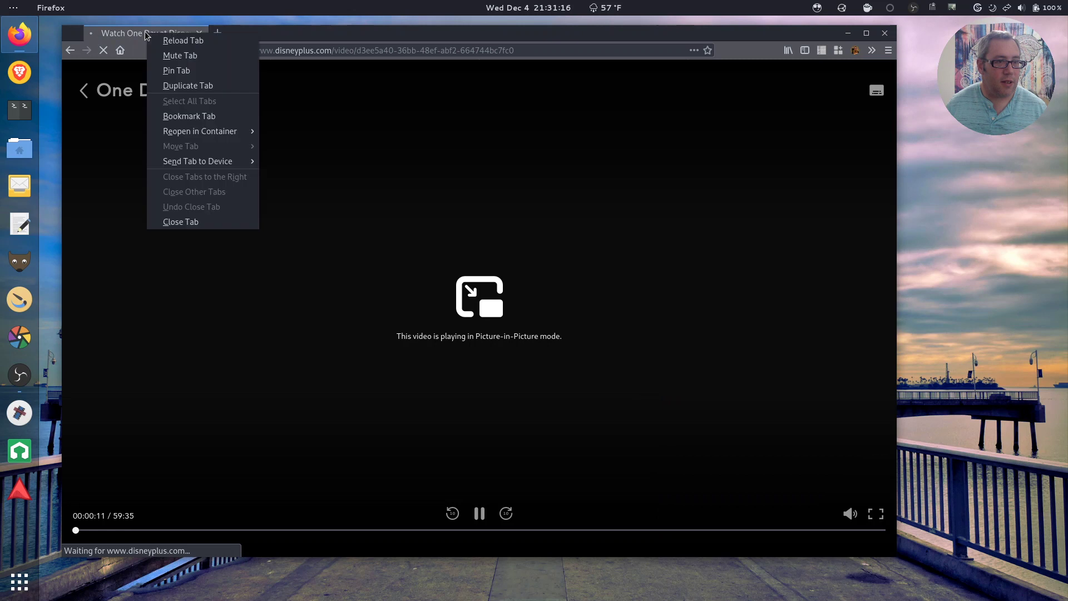
{"action": "left_click", "coordinate": [174, 41]}
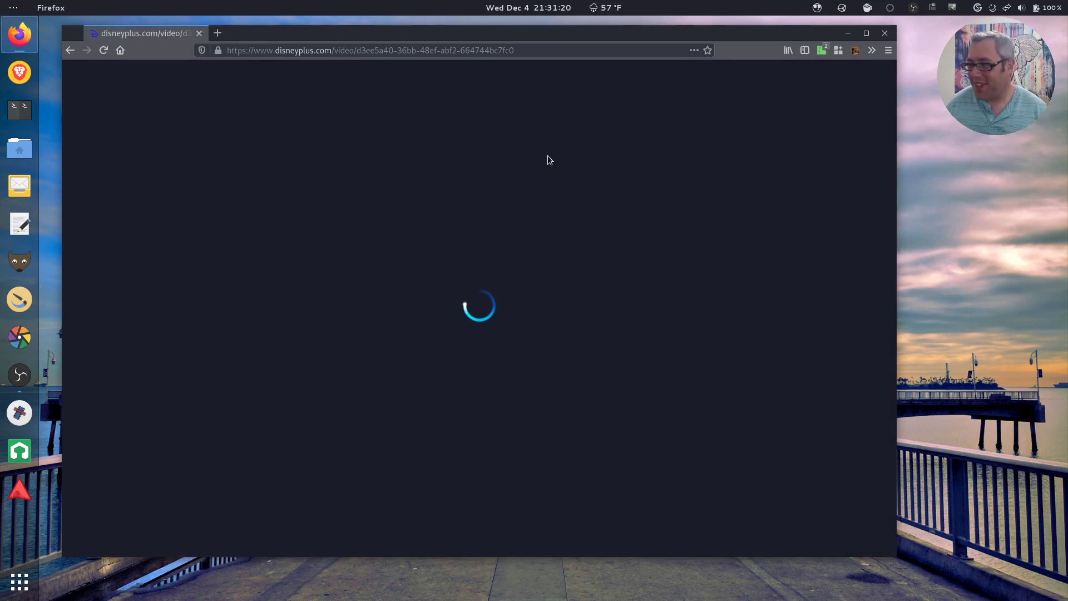
{"action": "left_click_drag", "start_coordinate": [618, 36], "coordinate": [619, 41]}
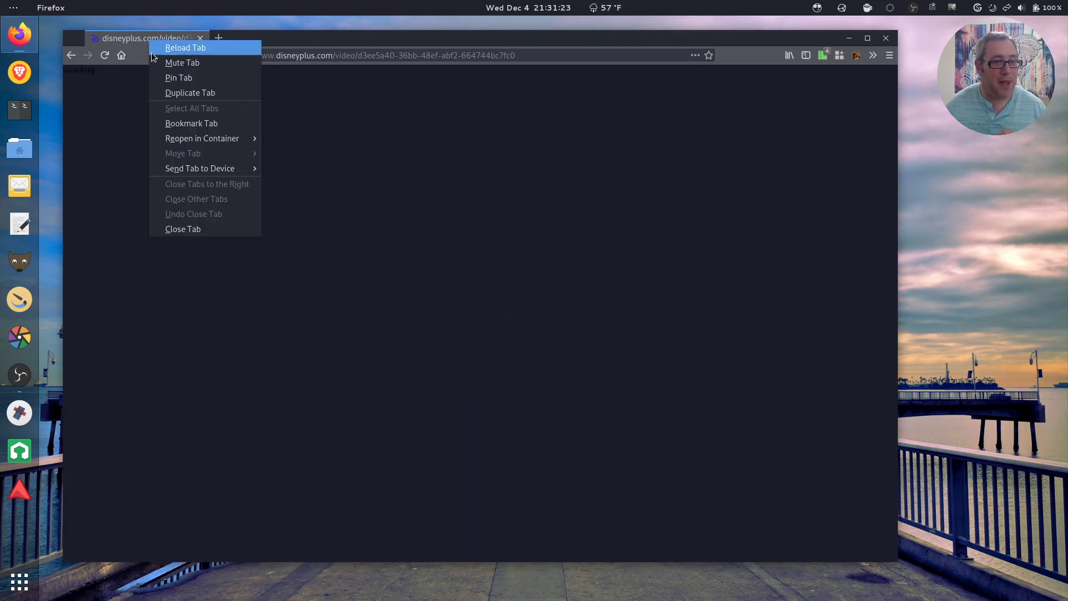
{"action": "right_click", "coordinate": [149, 38]}
{"action": "left_click", "coordinate": [175, 64]}
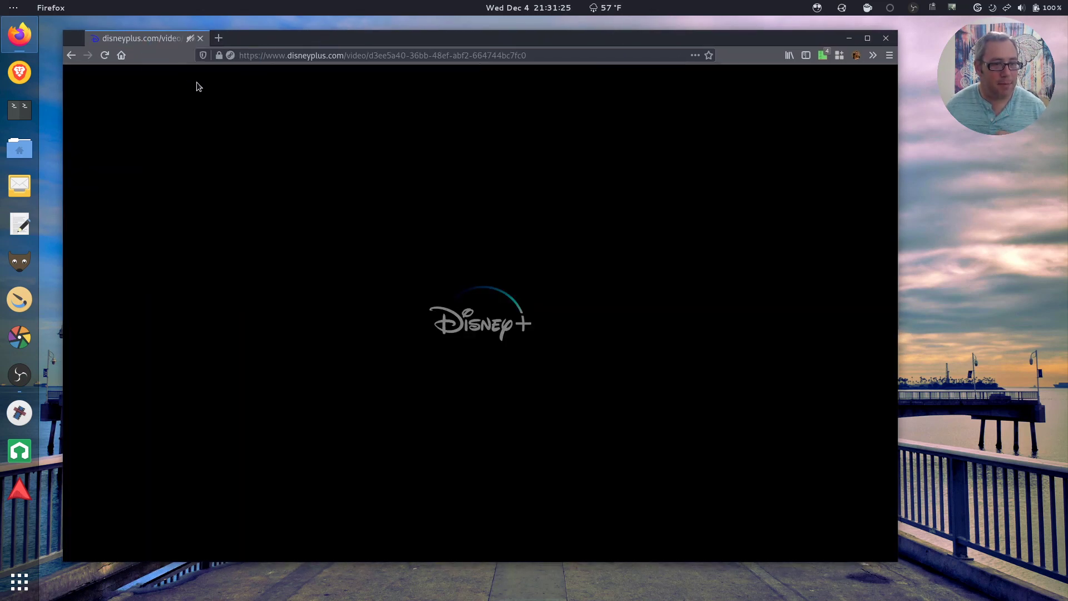
{"action": "right_click", "coordinate": [138, 40]}
{"action": "left_click", "coordinate": [171, 62]}
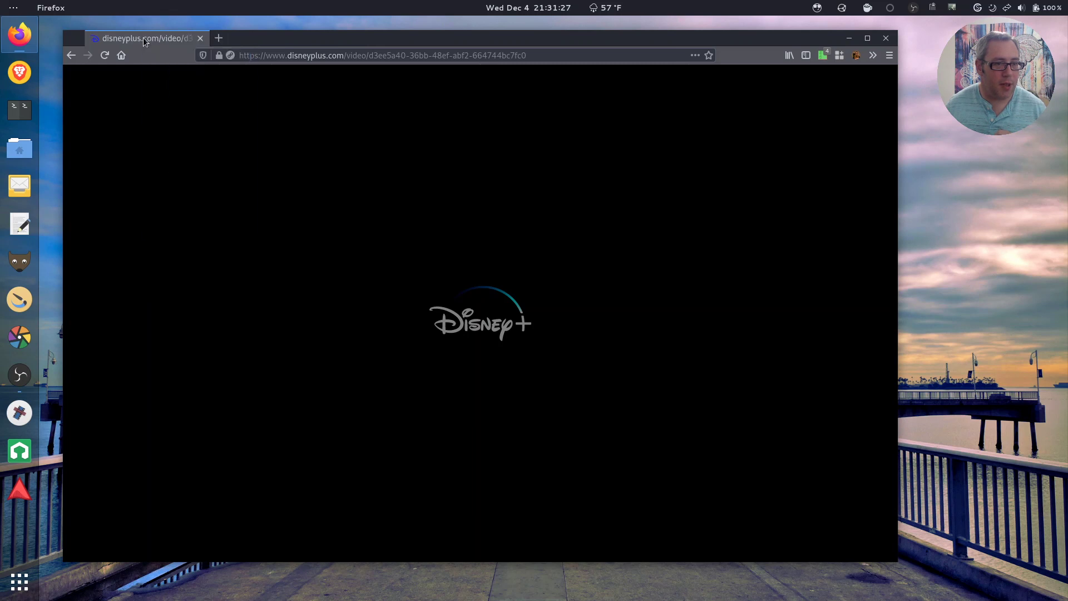
Pin the Disney+ tab, pop the movie back into picture-in-picture, and open a new tab.
{"action": "right_click", "coordinate": [146, 40]}
{"action": "left_click", "coordinate": [165, 76]}
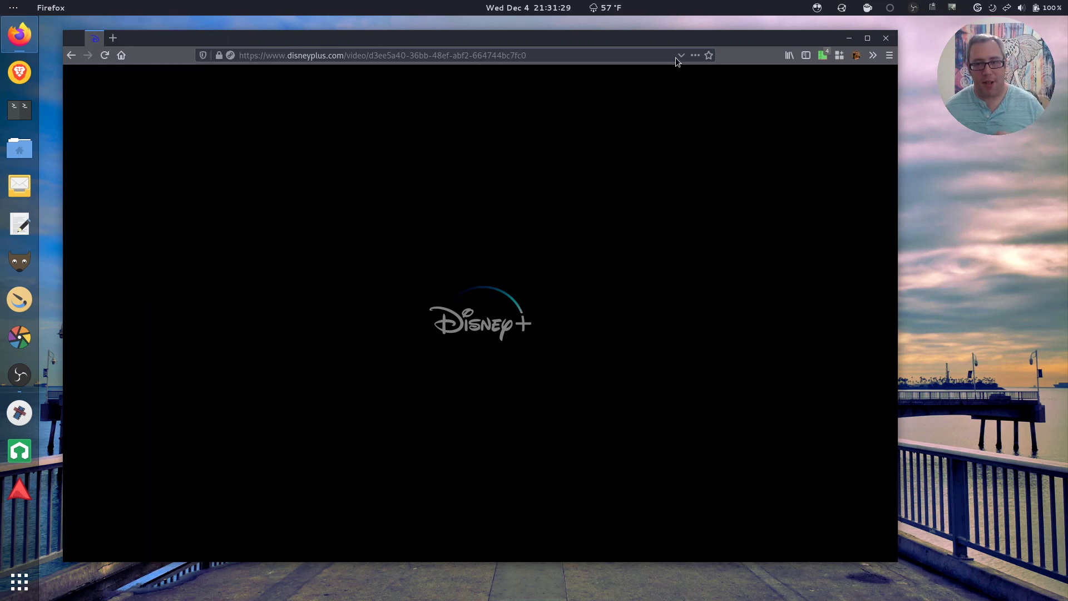
{"action": "left_click_drag", "start_coordinate": [732, 35], "coordinate": [726, 41]}
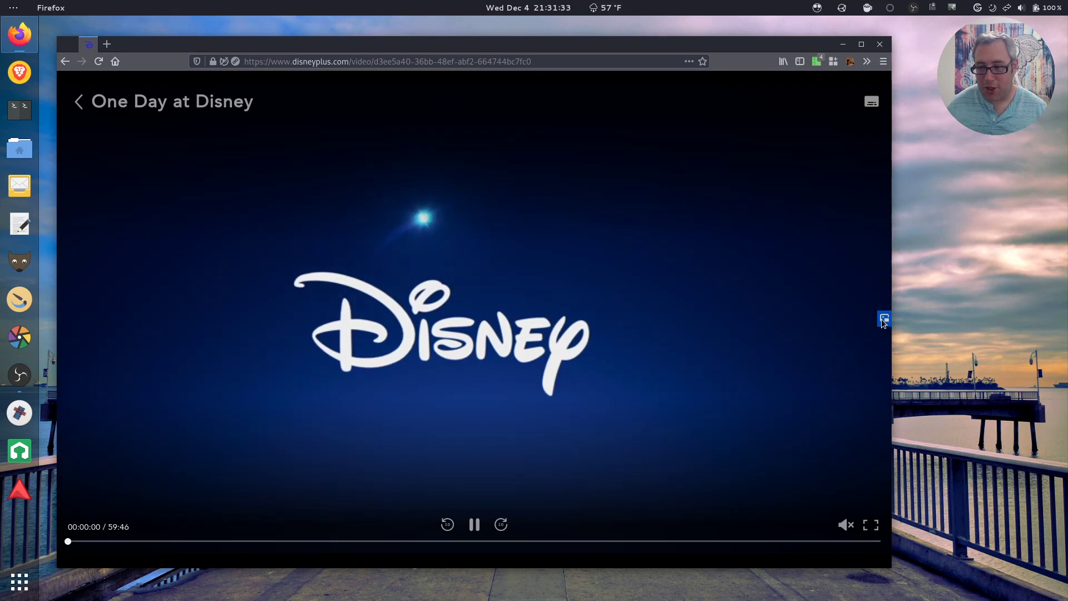
{"action": "left_click", "coordinate": [881, 317]}
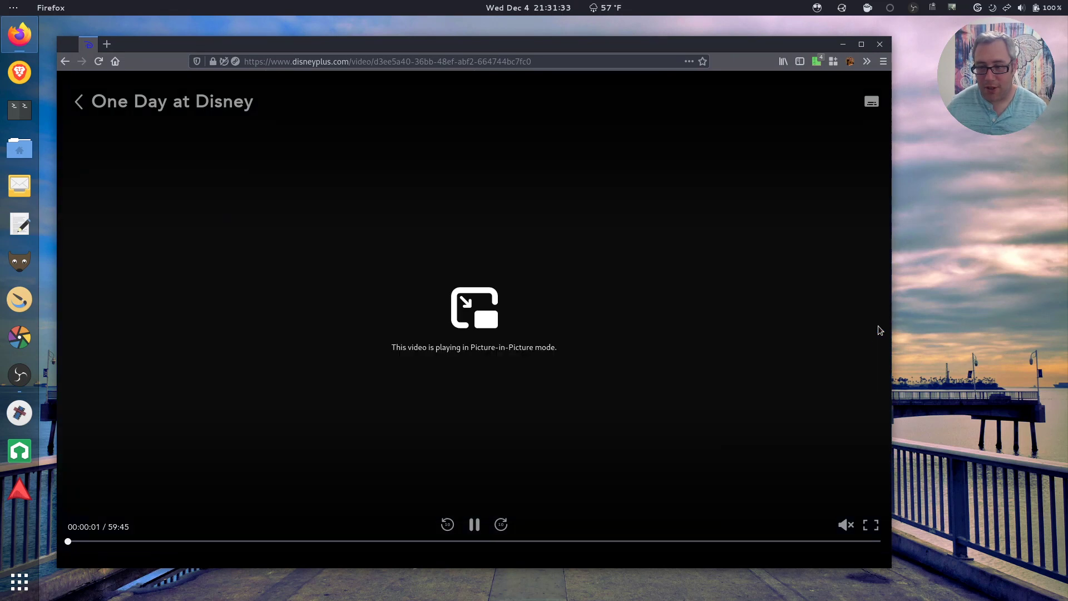
{"action": "left_click", "coordinate": [106, 44]}
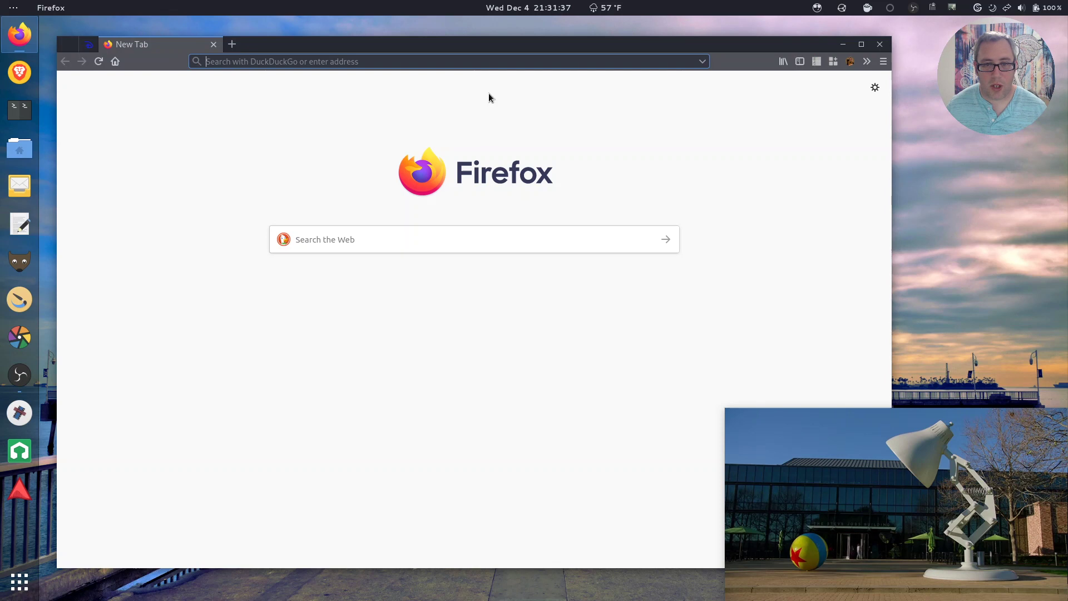
Move and enlarge the floating video window, then send the movie back to the Disney+ tab.
{"action": "left_click_drag", "start_coordinate": [830, 433], "coordinate": [816, 418]}
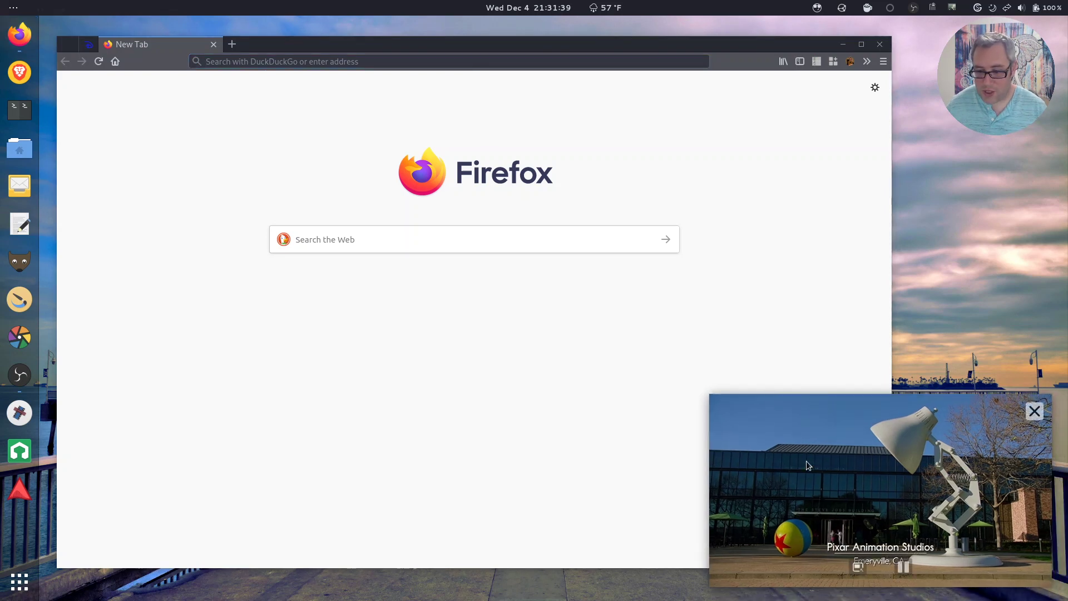
{"action": "left_click_drag", "start_coordinate": [711, 394], "coordinate": [550, 239]}
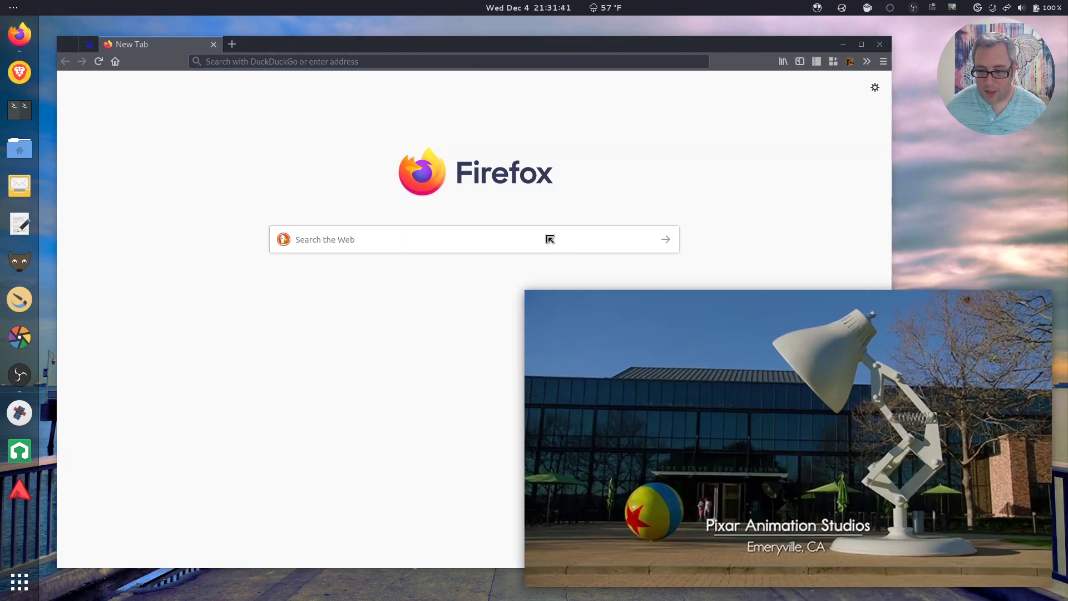
{"action": "mouse_move", "coordinate": [870, 389]}
{"action": "left_mouse_down"}
{"action": "mouse_move", "coordinate": [760, 415]}
{"action": "mouse_move", "coordinate": [853, 434]}
{"action": "left_mouse_up"}
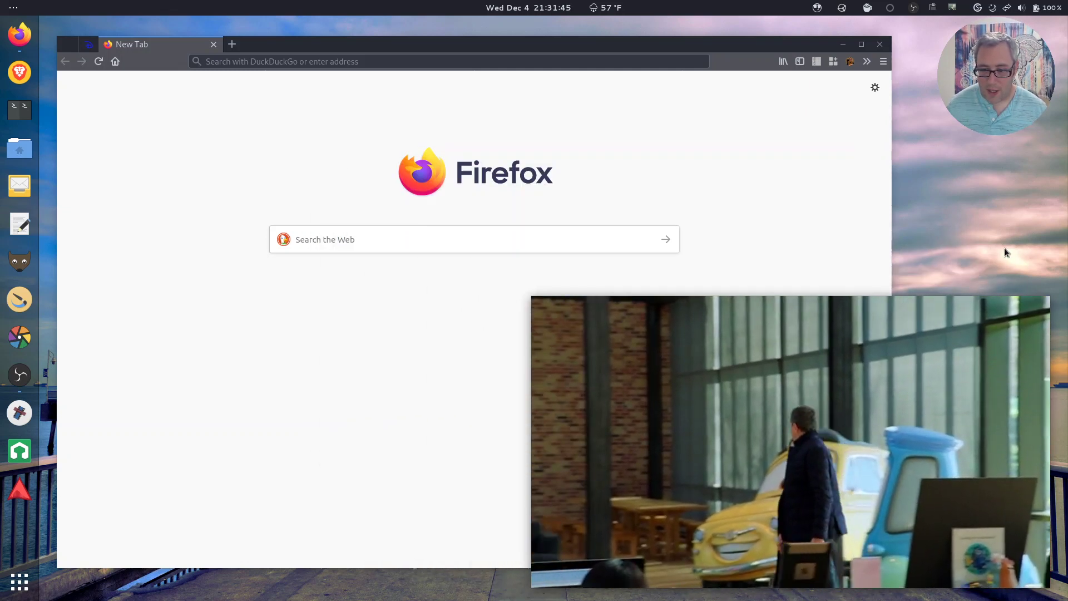
{"action": "left_click", "coordinate": [768, 567]}
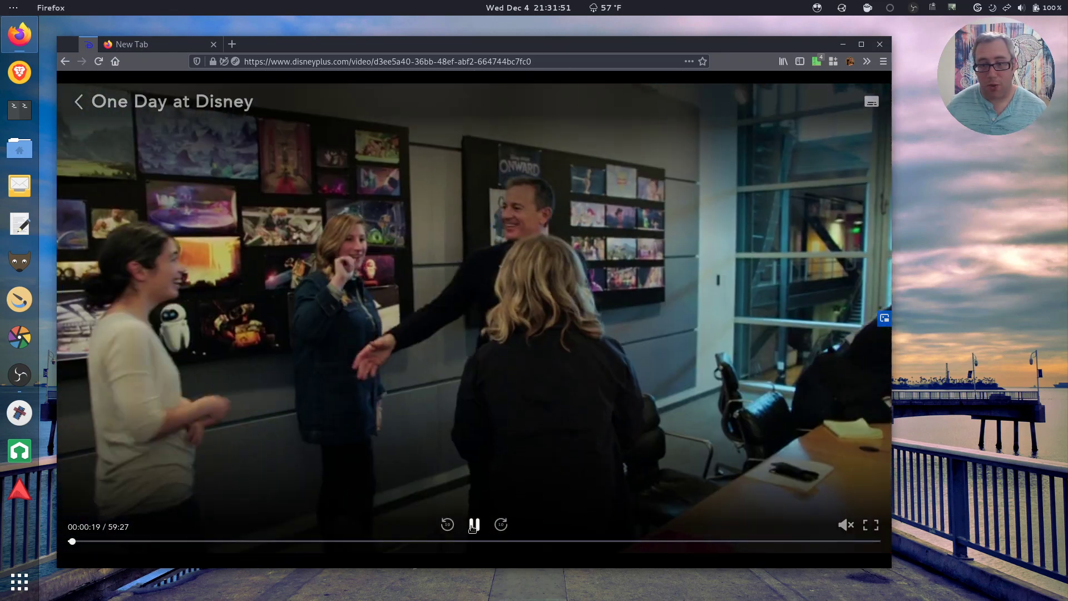
Pause the Disney+ player on One Day at Disney at the 19-second mark.
{"action": "left_click", "coordinate": [473, 524]}
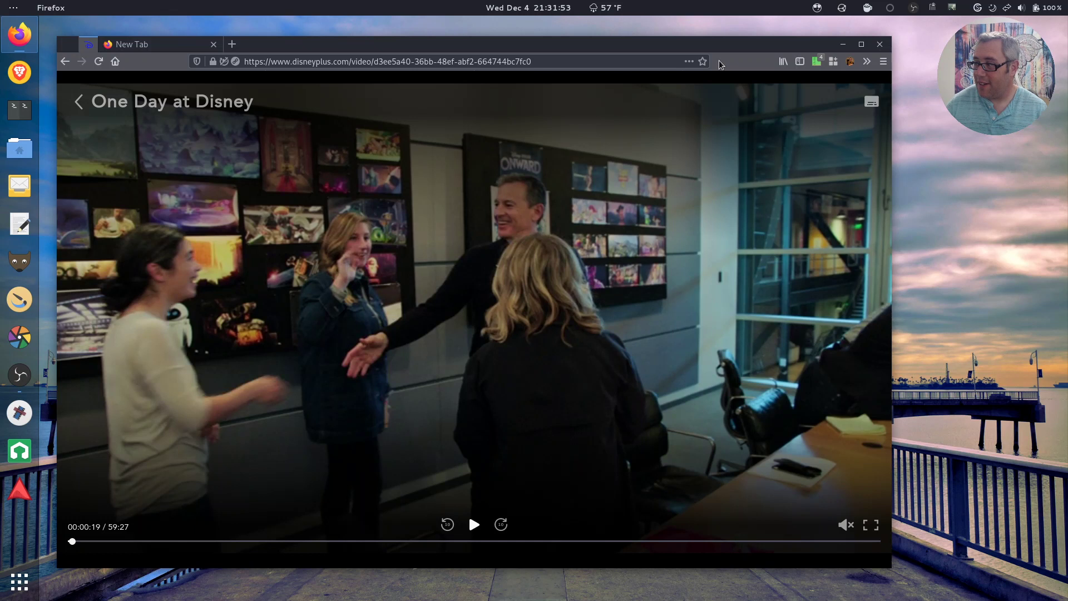